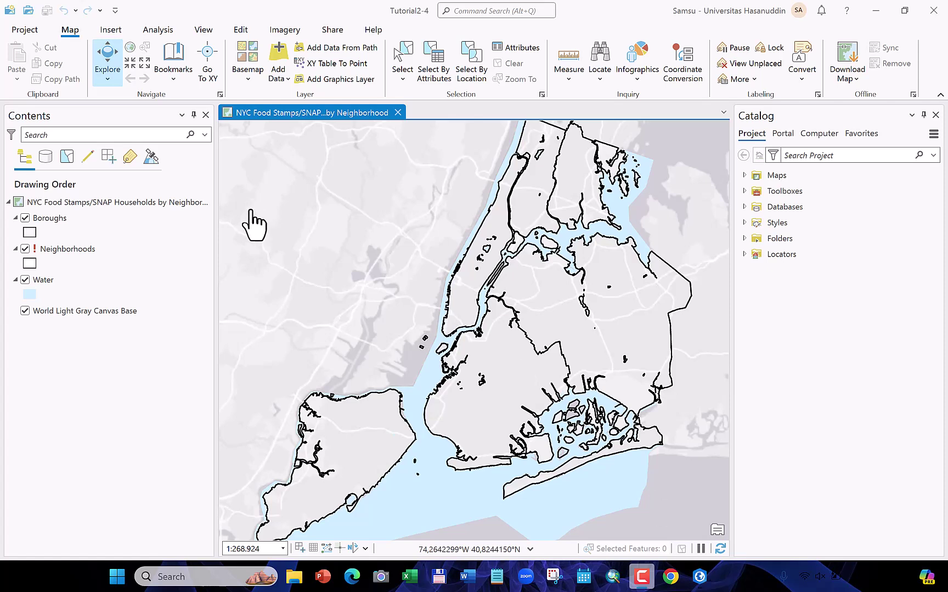
# Open the source properties of the broken Neighborhoods layer and start choosing a replacement data source
pyautogui.click(102, 251)
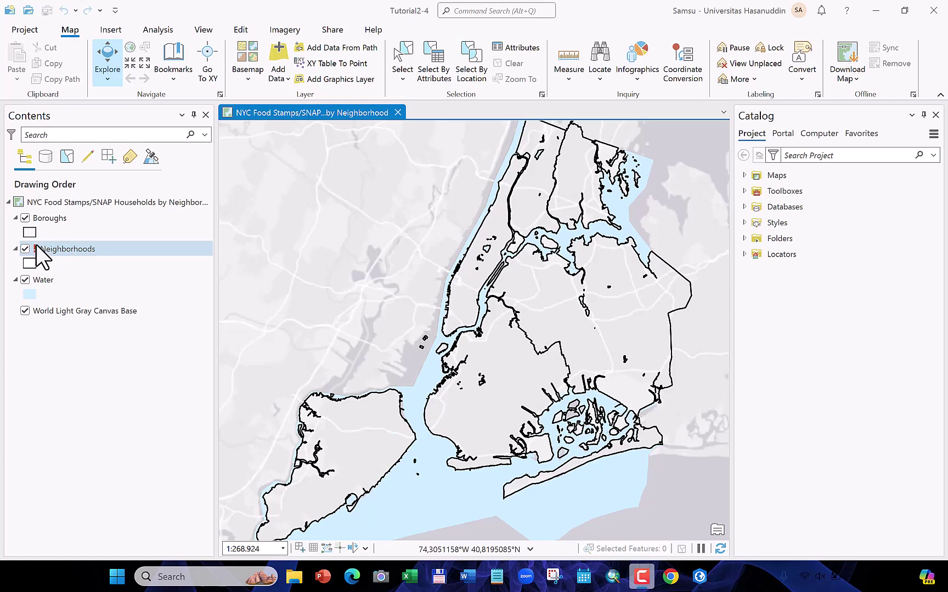
pyautogui.rightClick(79, 250)
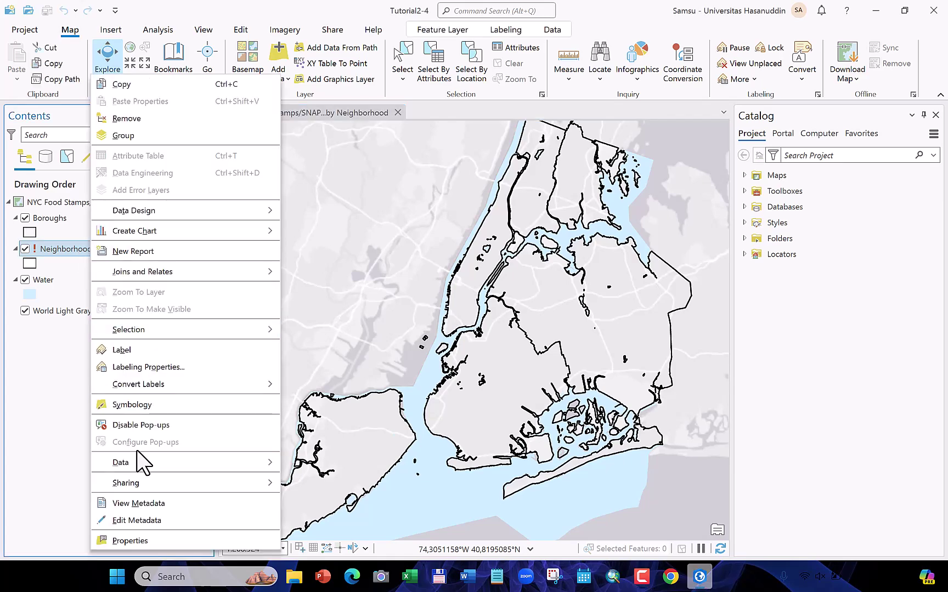
pyautogui.click(132, 541)
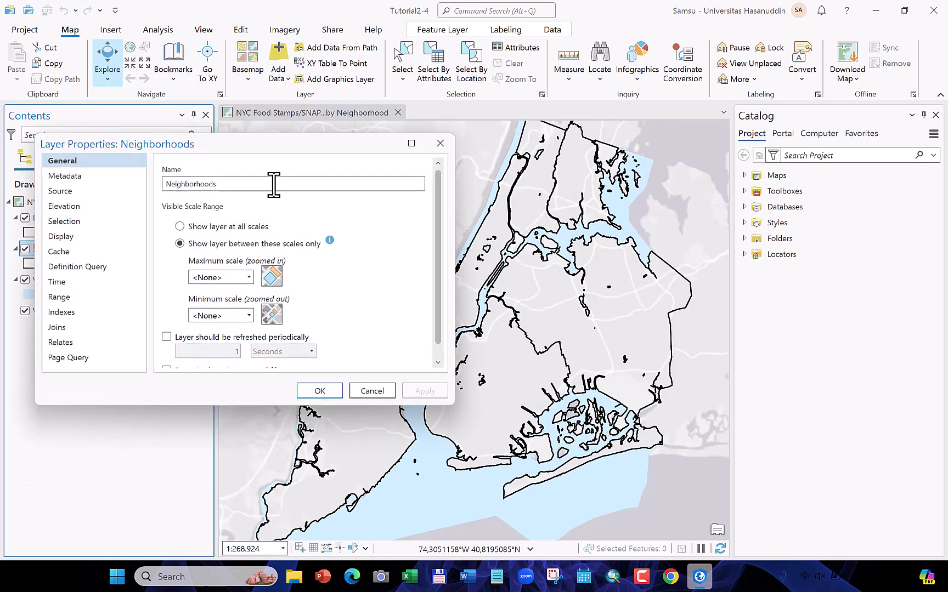
pyautogui.moveTo(254, 144); pyautogui.dragTo(462, 155)
pyautogui.click(269, 206)
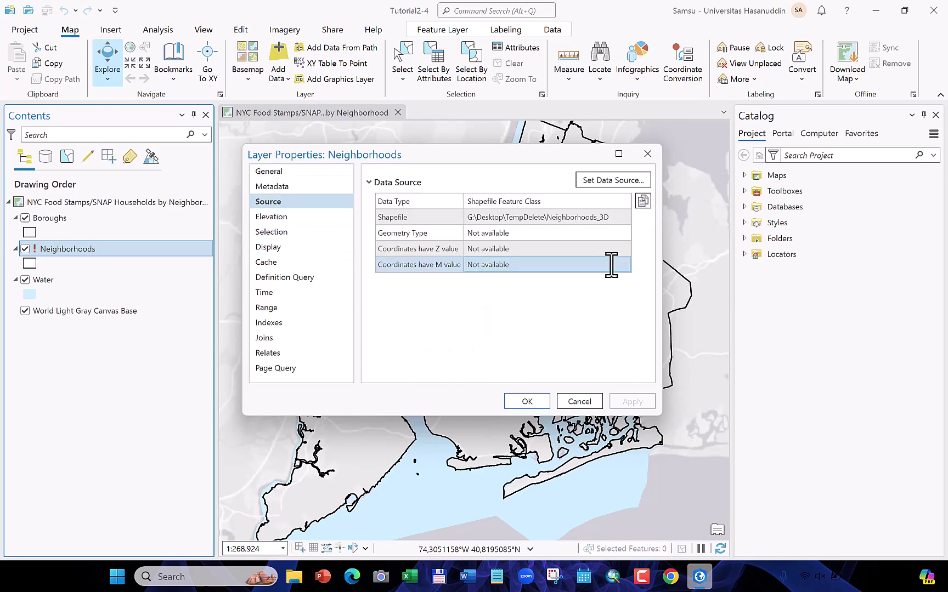
pyautogui.click(603, 180)
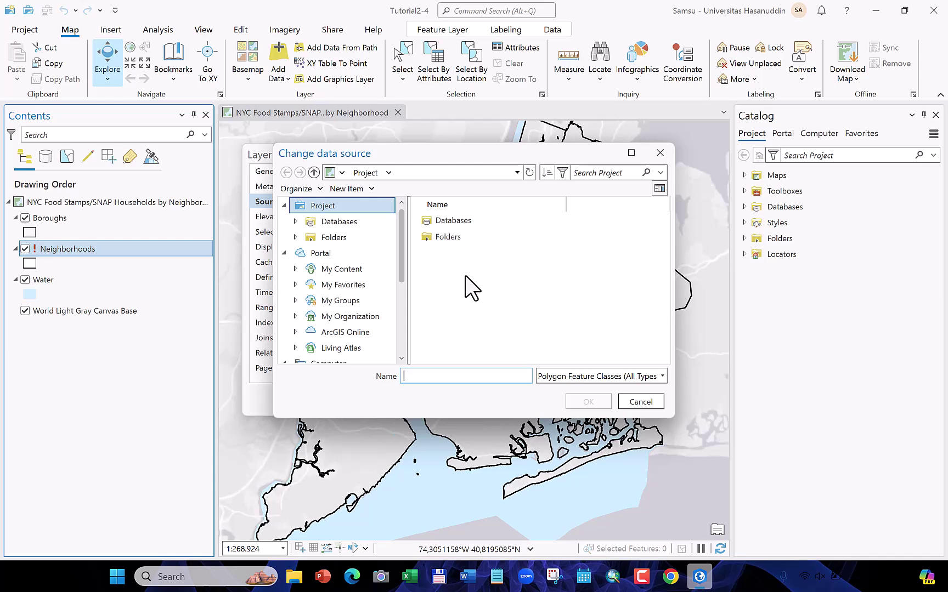
# Repoint the Neighborhoods layer to the Neighborhoods feature class in G:\GISTforPro\Chapter2\Tutorials\Chapter2.gdb and apply the layer properties
pyautogui.moveTo(400, 257); pyautogui.dragTo(399, 334)
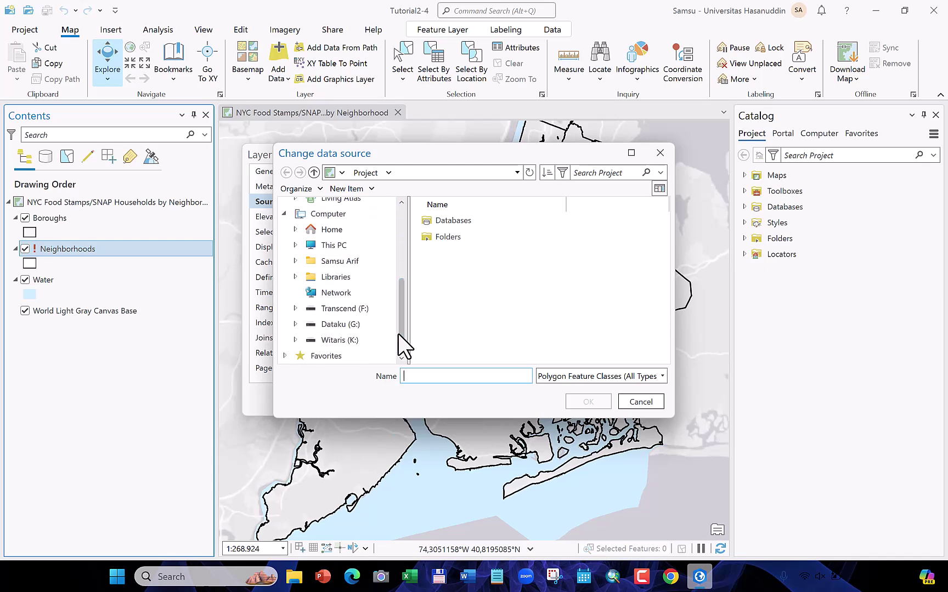
pyautogui.click(343, 324)
pyautogui.doubleClick(456, 222)
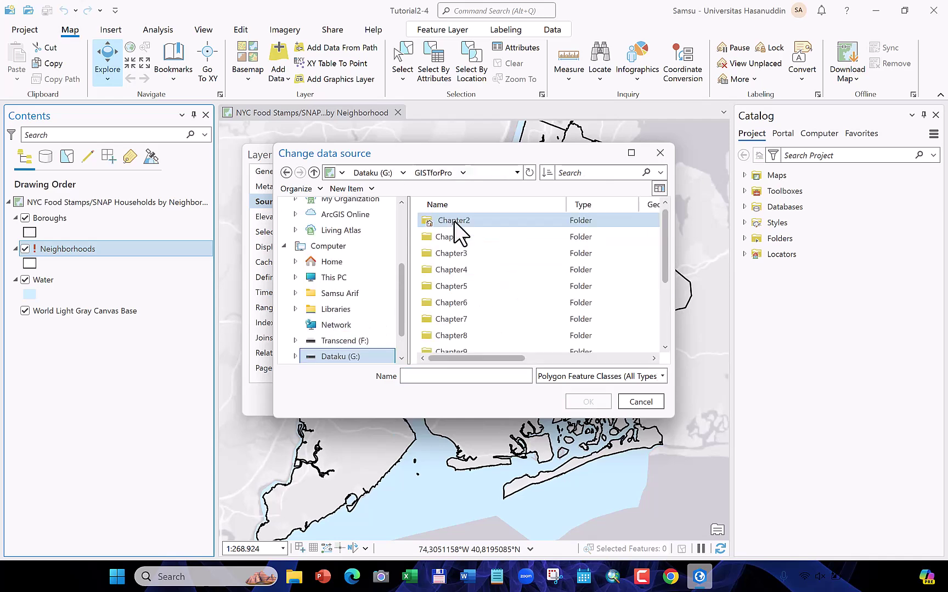
pyautogui.doubleClick(459, 223)
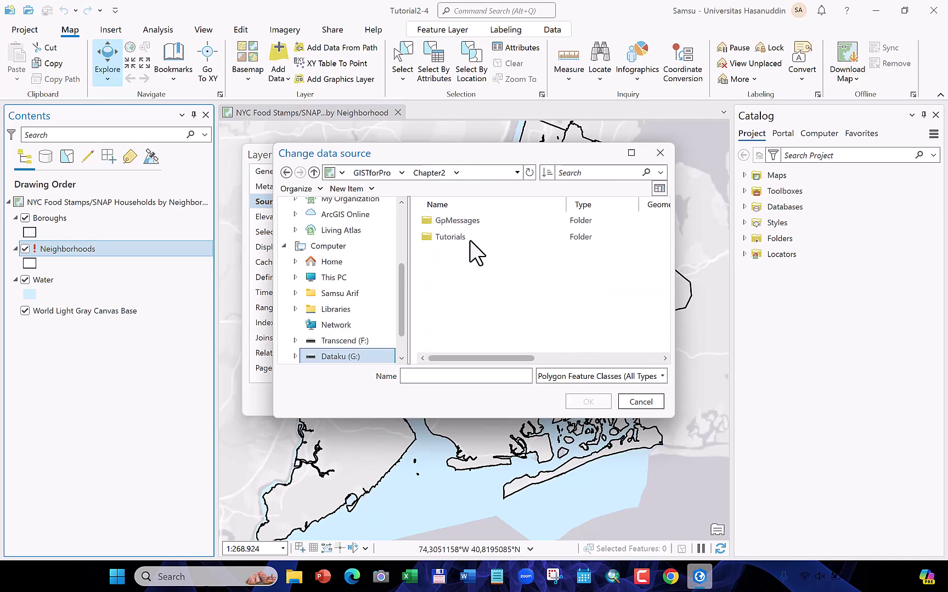
pyautogui.doubleClick(456, 235)
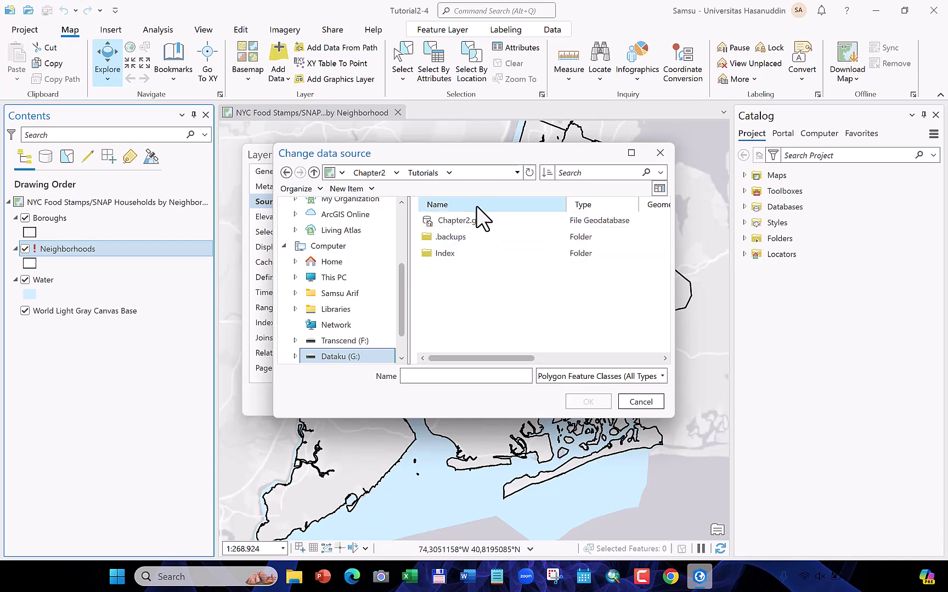
pyautogui.doubleClick(445, 220)
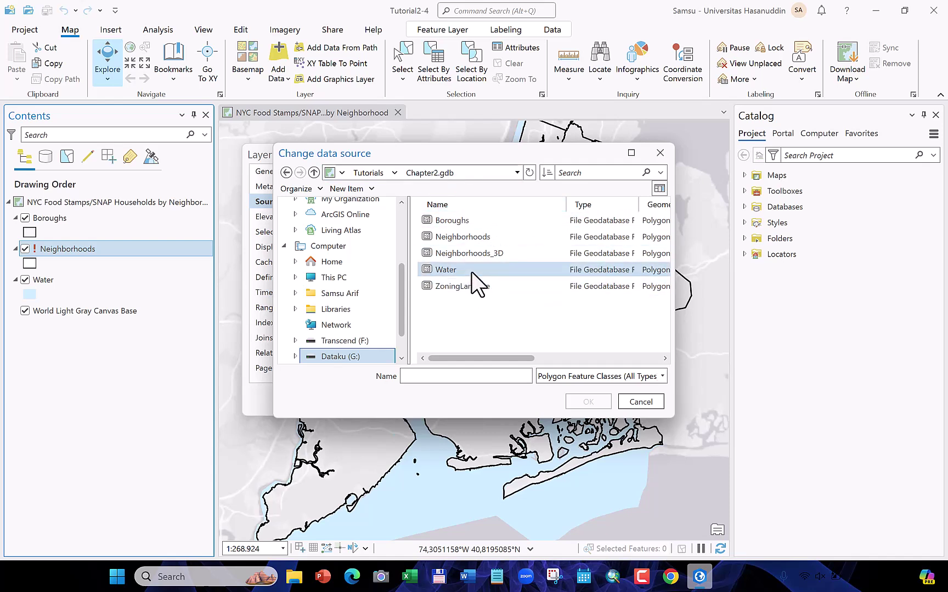
pyautogui.click(456, 238)
pyautogui.click(577, 402)
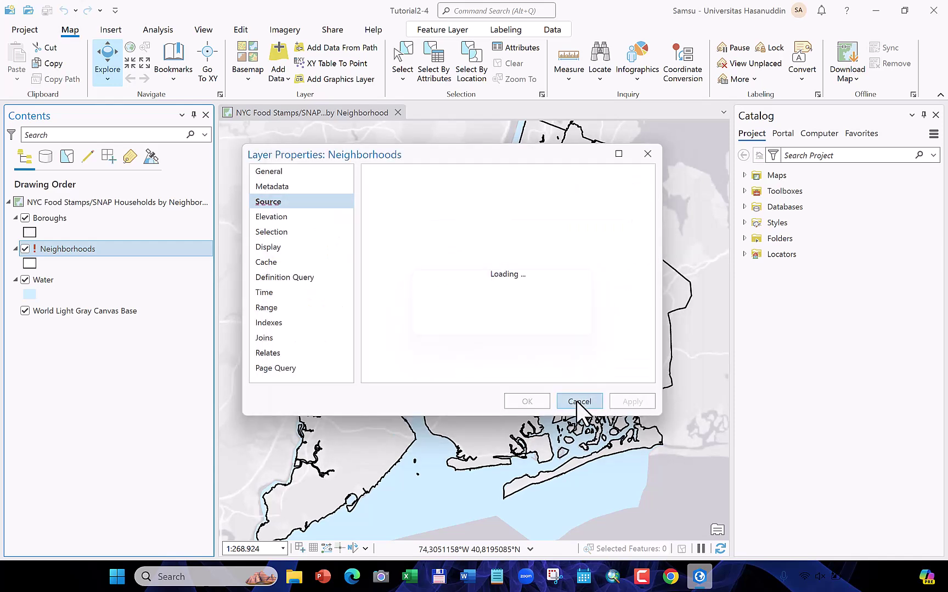
pyautogui.click(535, 402)
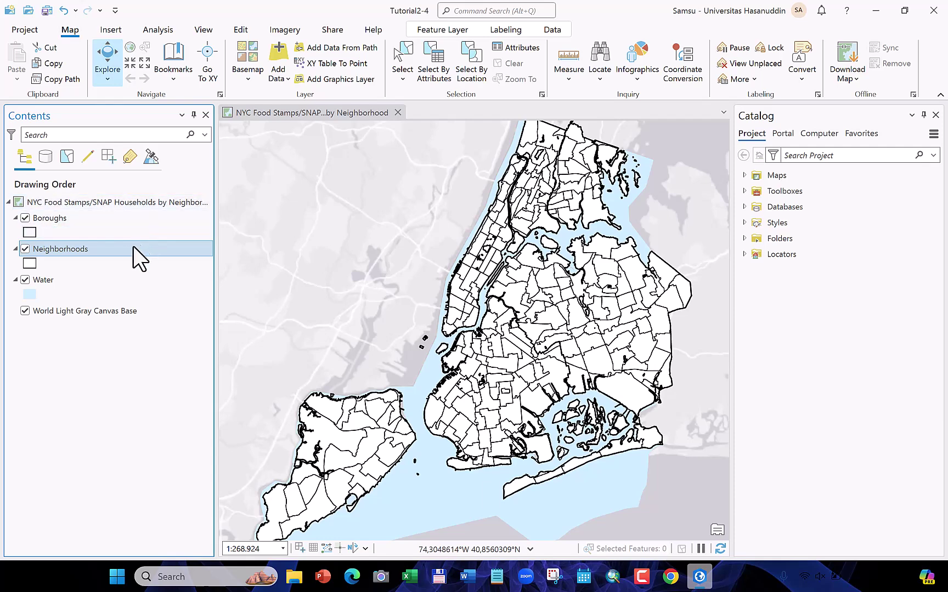
# Symbolize the Neighborhoods layer with Graduated Colors based on the O60_FOOD field
pyautogui.rightClick(64, 248)
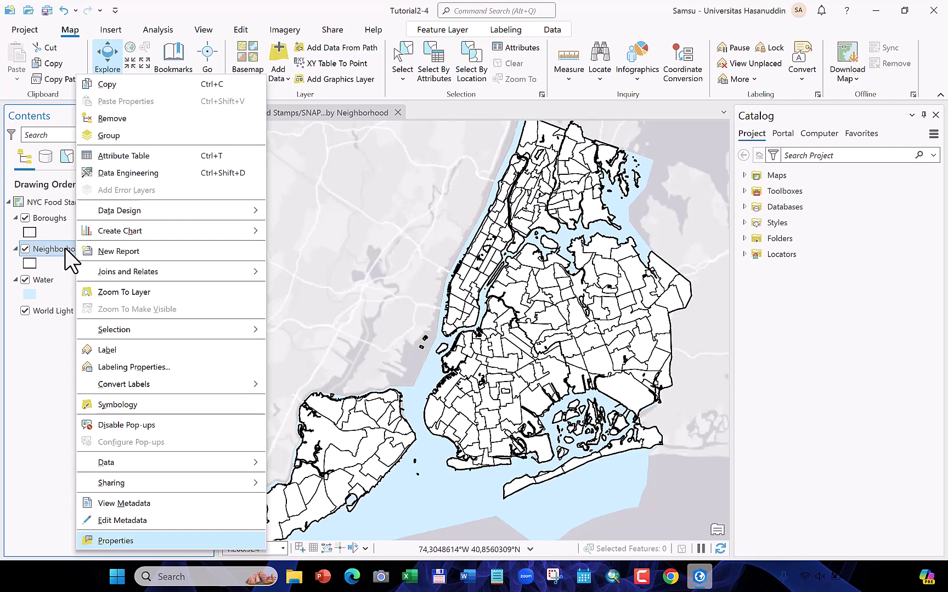
pyautogui.click(118, 405)
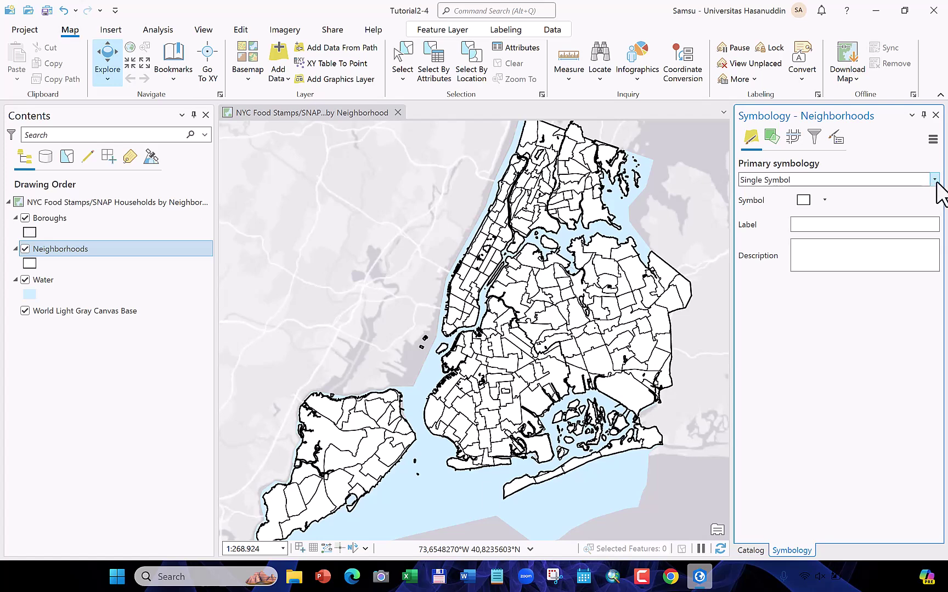
pyautogui.click(933, 181)
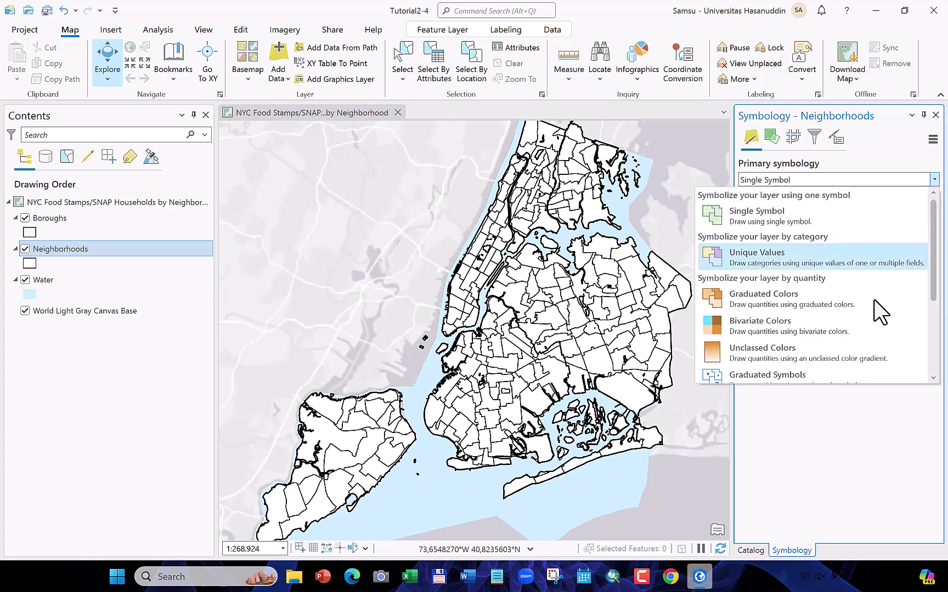
pyautogui.click(781, 302)
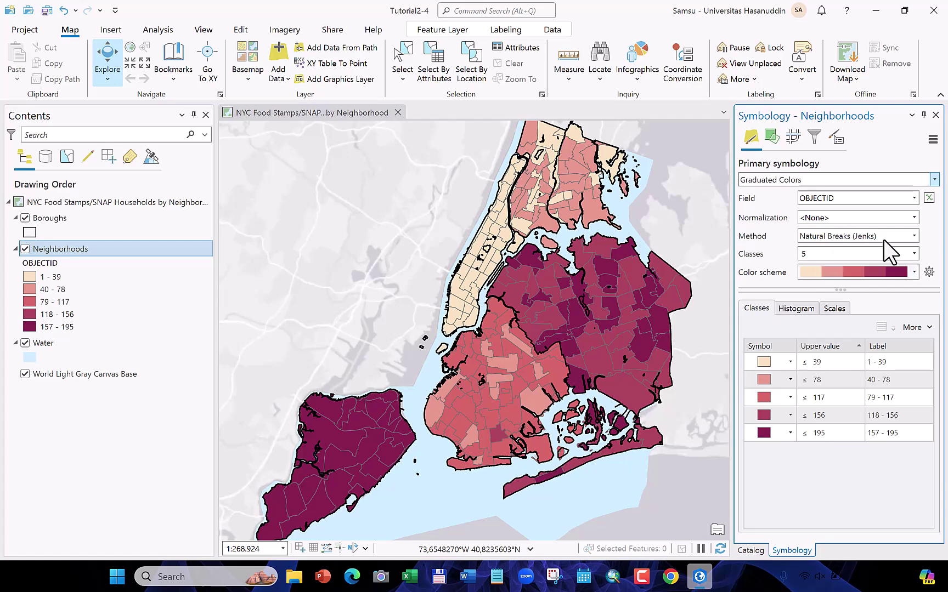
pyautogui.click(914, 198)
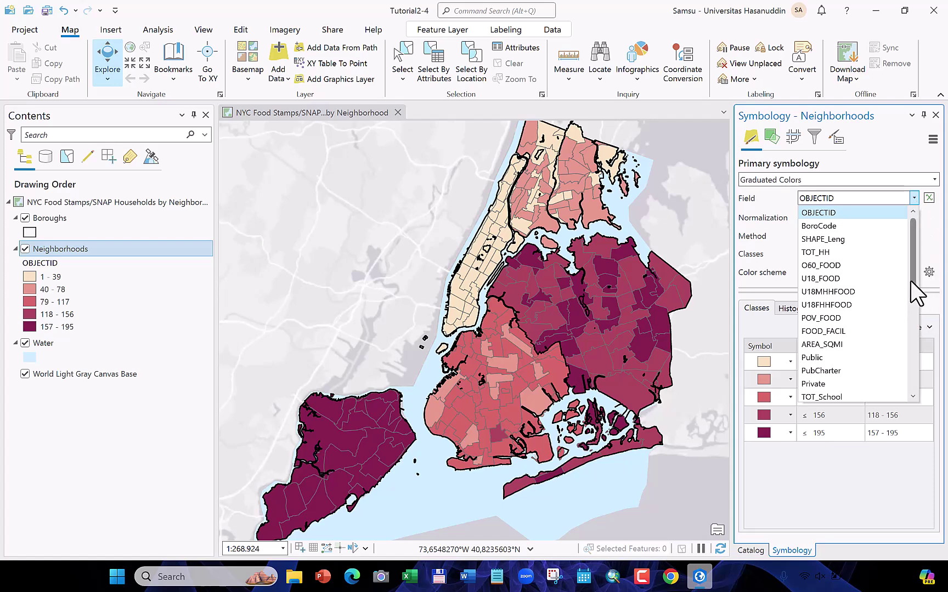
pyautogui.scroll(-2, 911, 281)
pyautogui.click(834, 265)
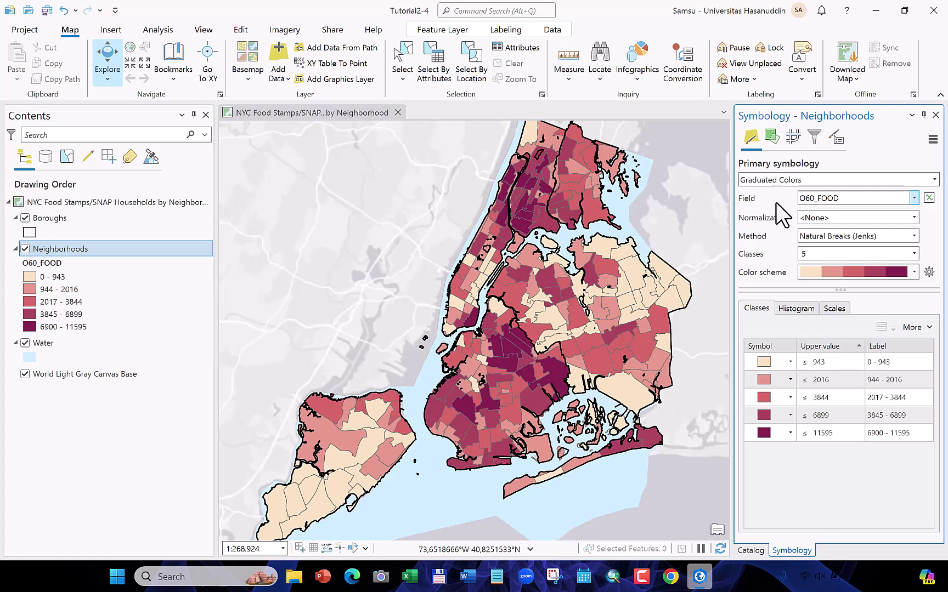
# Set the classification method of the Neighborhoods symbology to Quantile
pyautogui.click(914, 237)
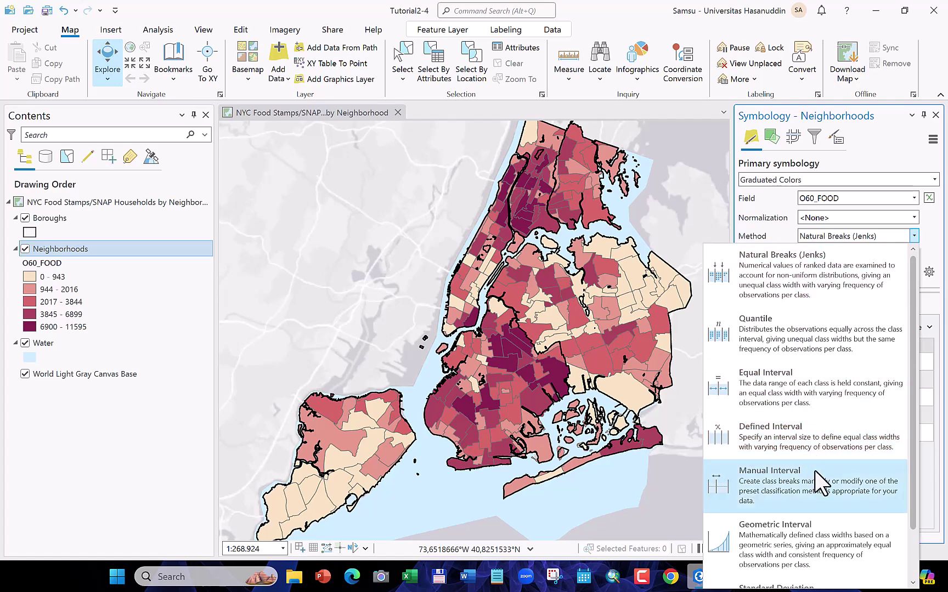
pyautogui.scroll(-1, 814, 471)
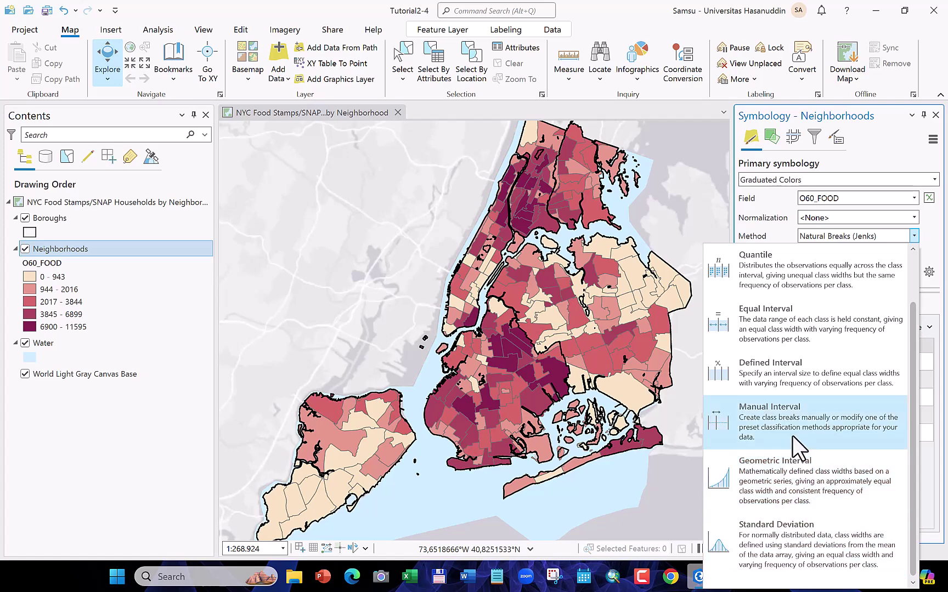
pyautogui.scroll(1, 792, 436)
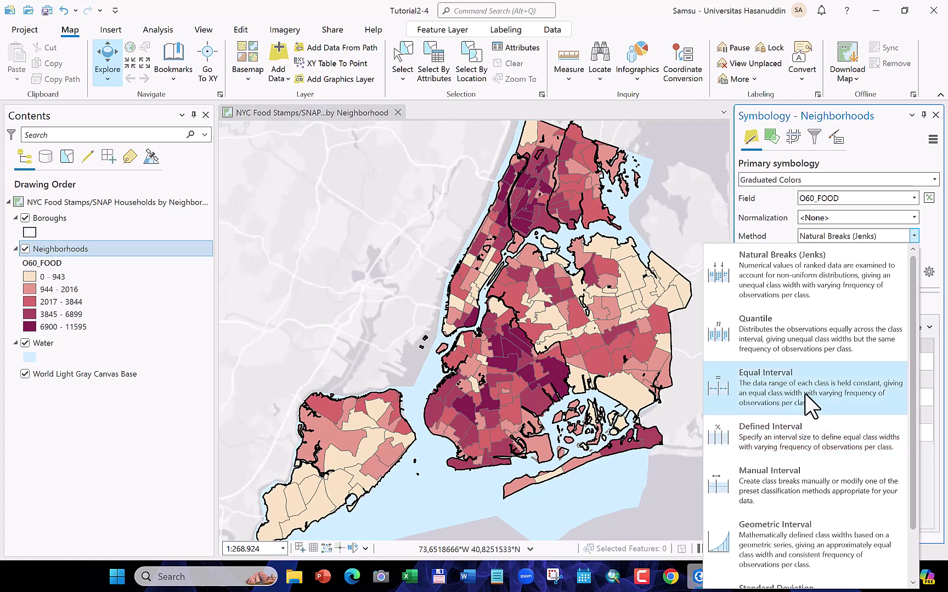
pyautogui.click(780, 331)
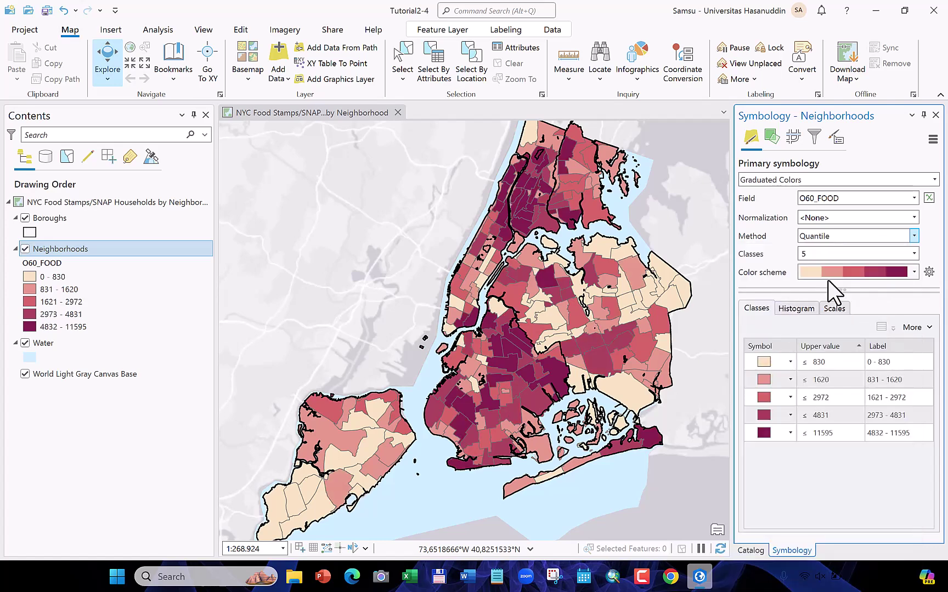
# Apply the five-class light-green-to-blue color scheme to the Neighborhoods layer and show its class histogram
pyautogui.click(914, 273)
pyautogui.moveTo(911, 303); pyautogui.dragTo(913, 351)
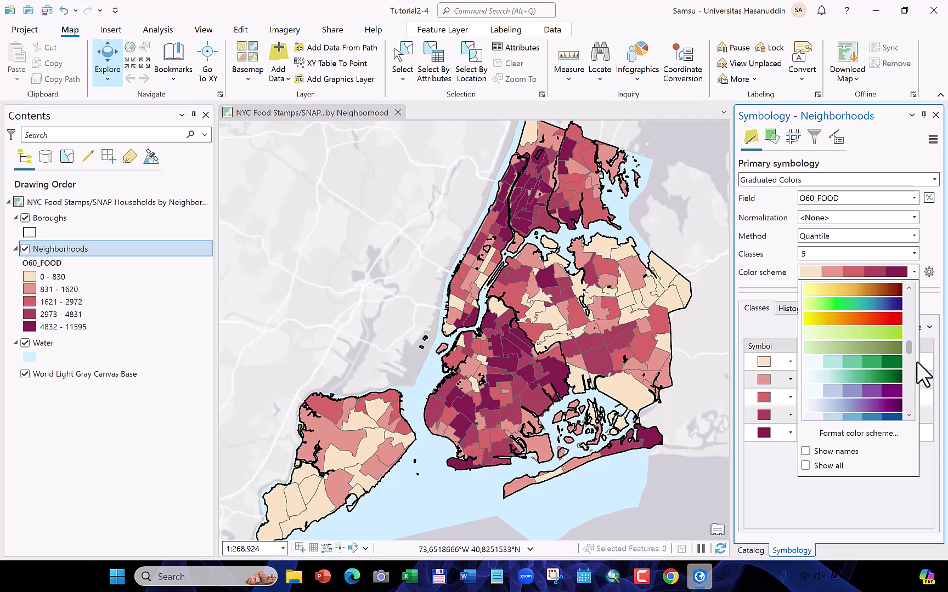
pyautogui.moveTo(910, 345); pyautogui.dragTo(908, 358)
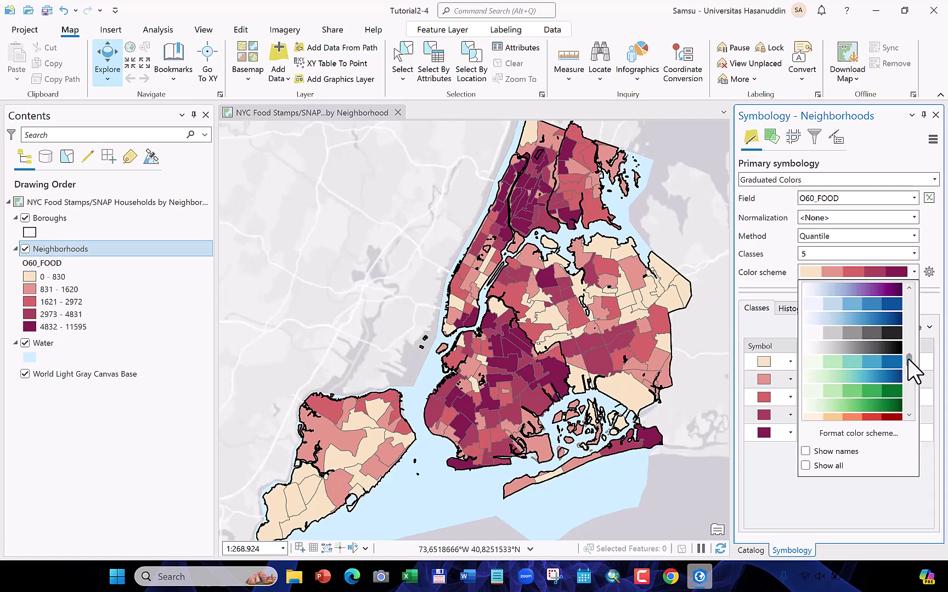
pyautogui.click(860, 361)
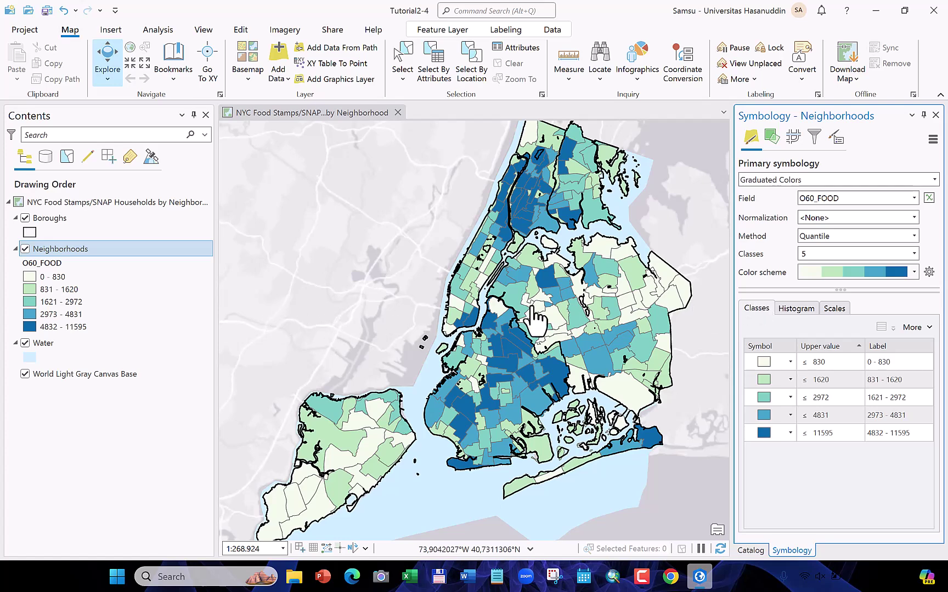
pyautogui.click(795, 309)
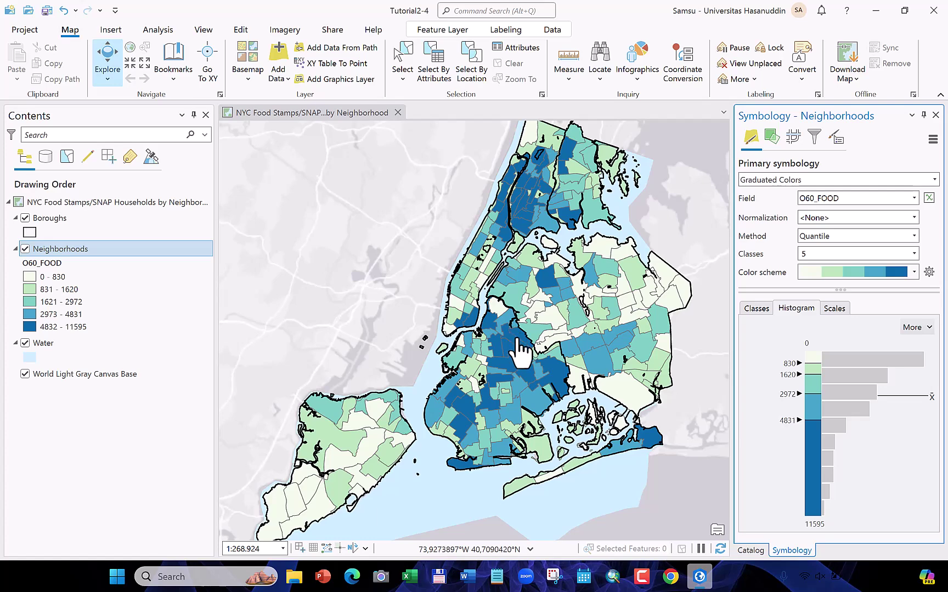
pyautogui.click(833, 581)
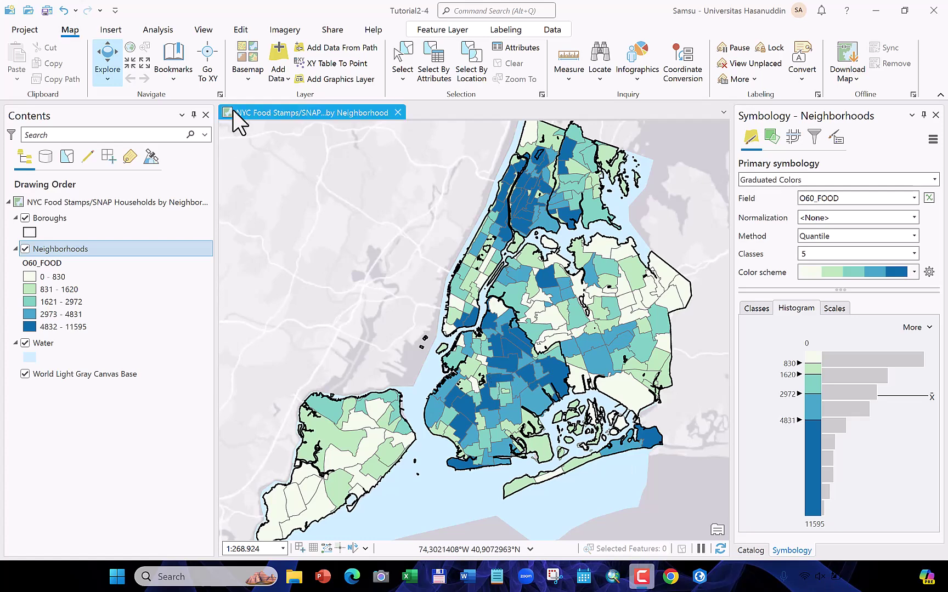
# Convert the NYC Food Stamps/SNAP Households by Neighborhood map to a local scene
pyautogui.click(203, 32)
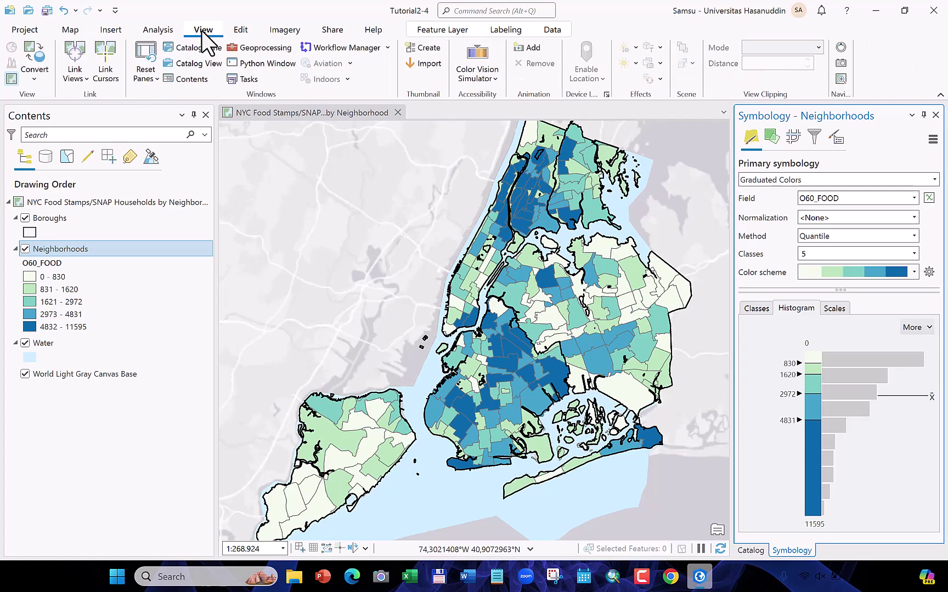
pyautogui.click(34, 79)
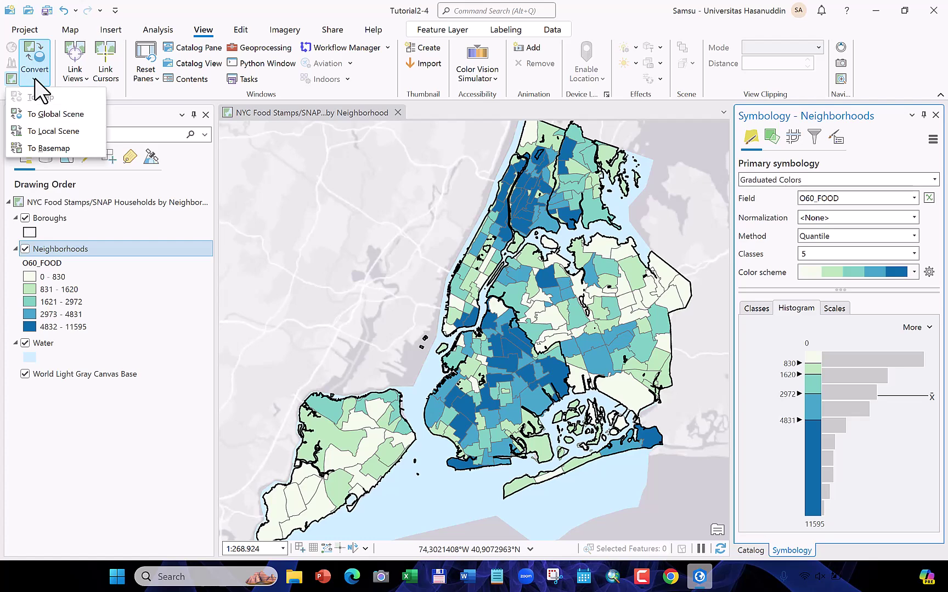
pyautogui.click(57, 134)
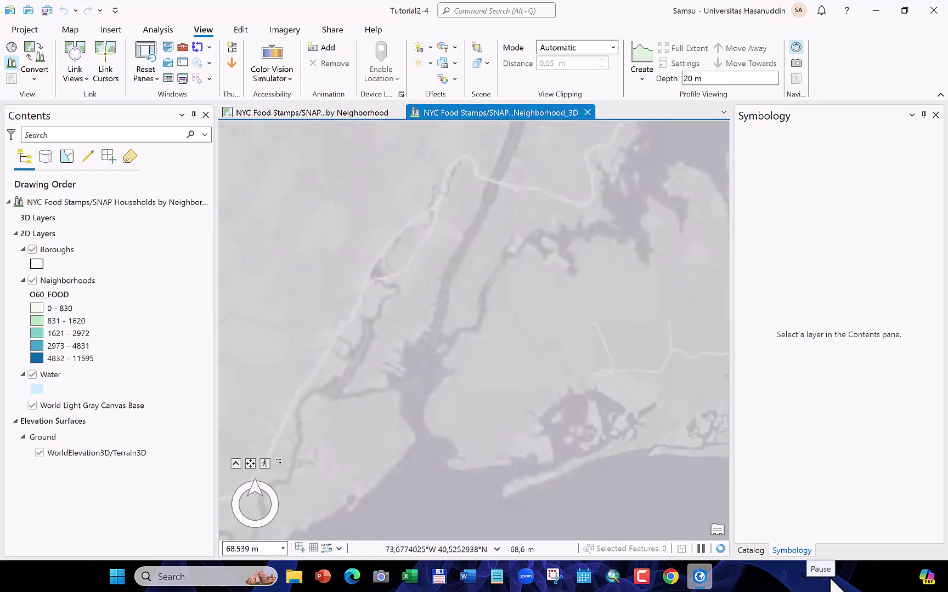
# Rename the Neighborhoods layer in the 3D scene as "Over age 60"
pyautogui.click(89, 282)
pyautogui.rightClick(88, 281)
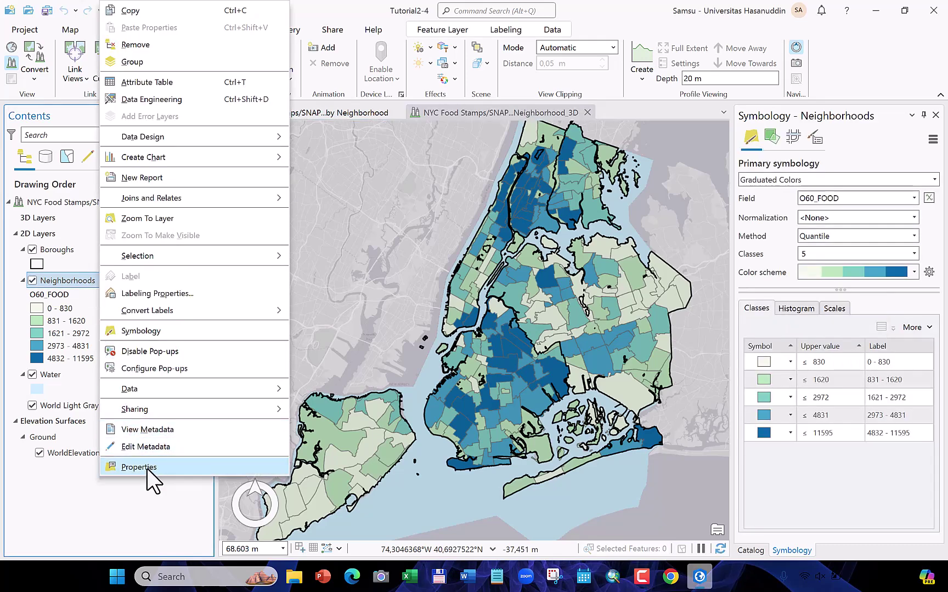
pyautogui.click(147, 468)
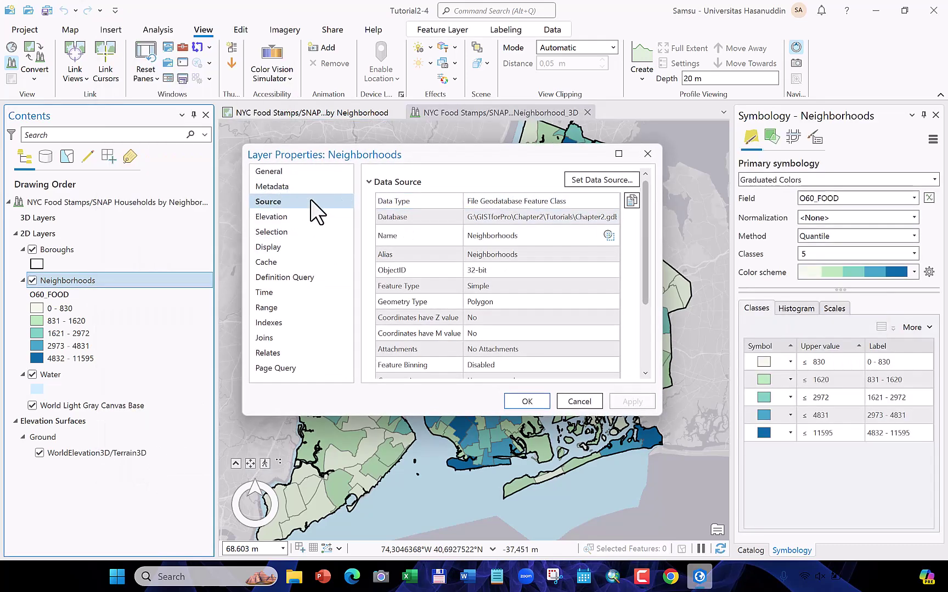
pyautogui.click(274, 175)
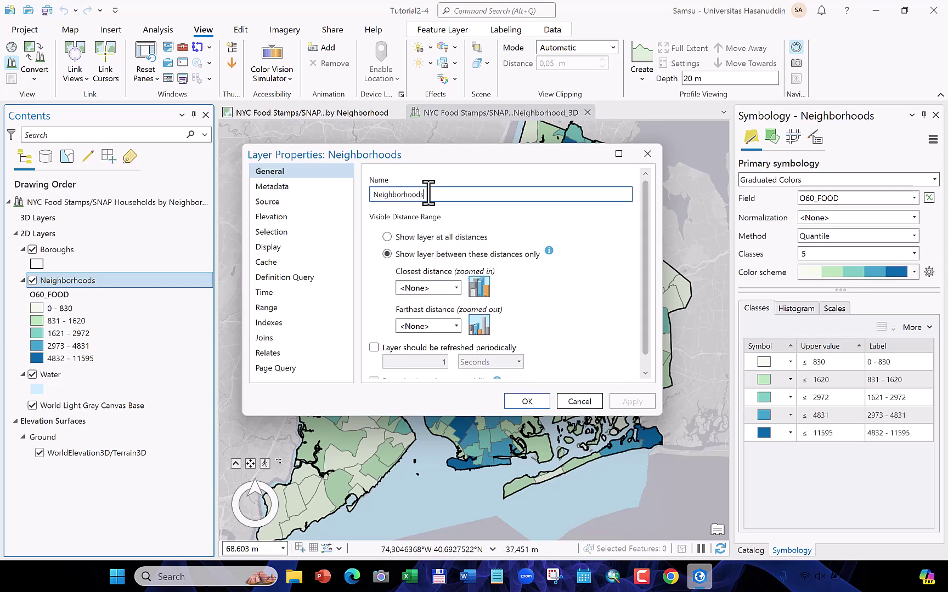
pyautogui.moveTo(430, 192); pyautogui.dragTo(373, 186)
pyautogui.press('BackSpace')
pyautogui.write('Layer age 60')
pyautogui.click(524, 402)
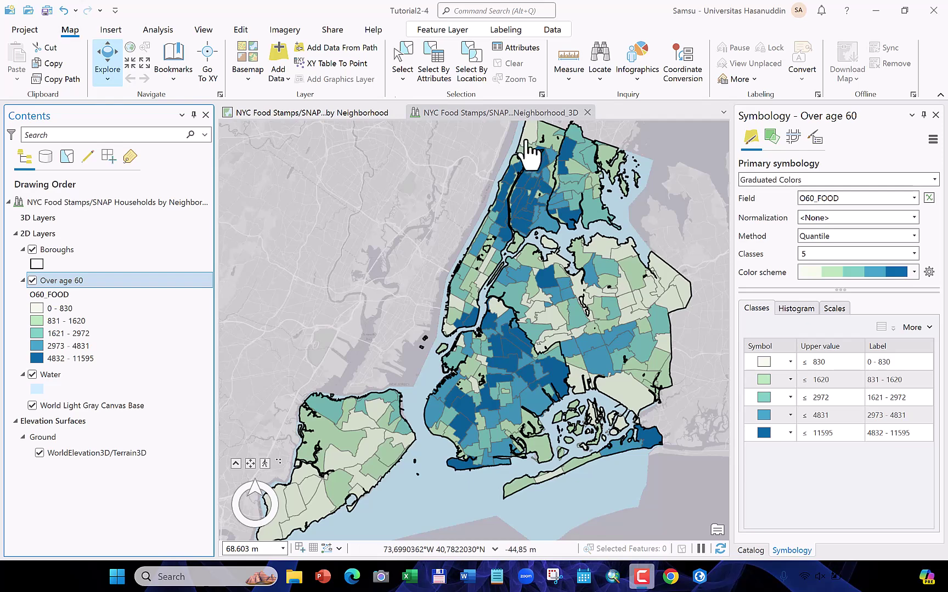
# Extrude the Over age 60 layer by Base Height, using O60_FOOD as the extrusion field
pyautogui.click(447, 31)
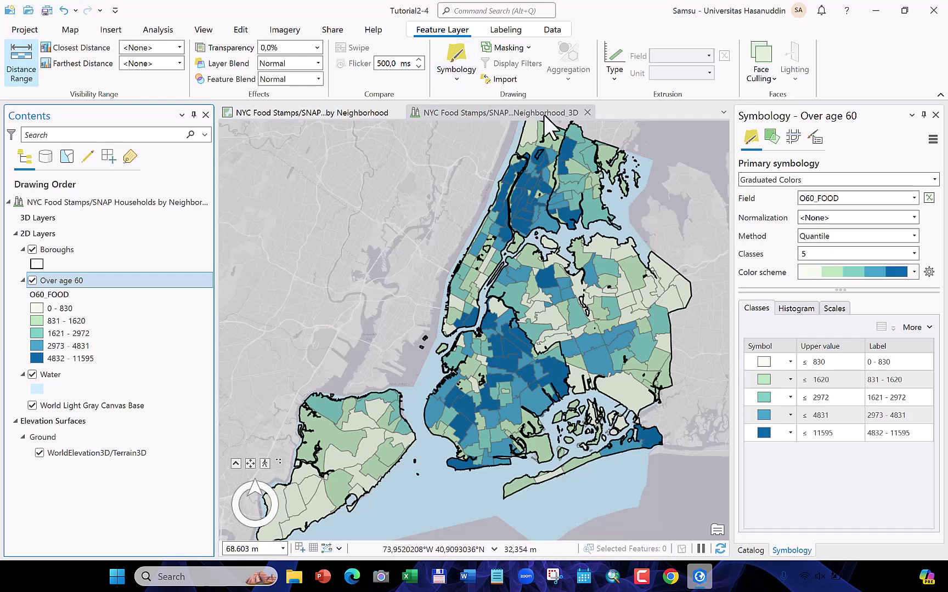
pyautogui.click(615, 78)
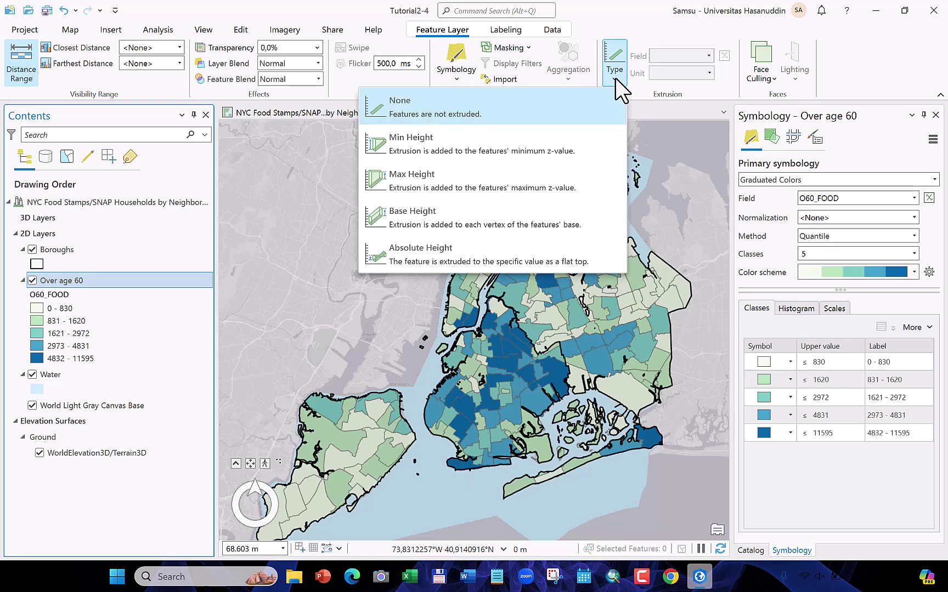
pyautogui.click(462, 216)
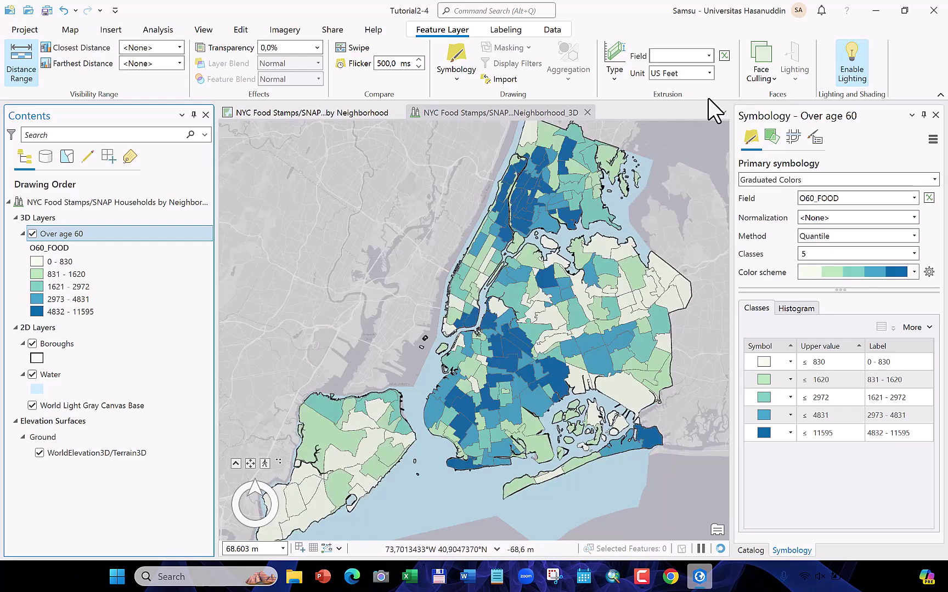
pyautogui.click(708, 55)
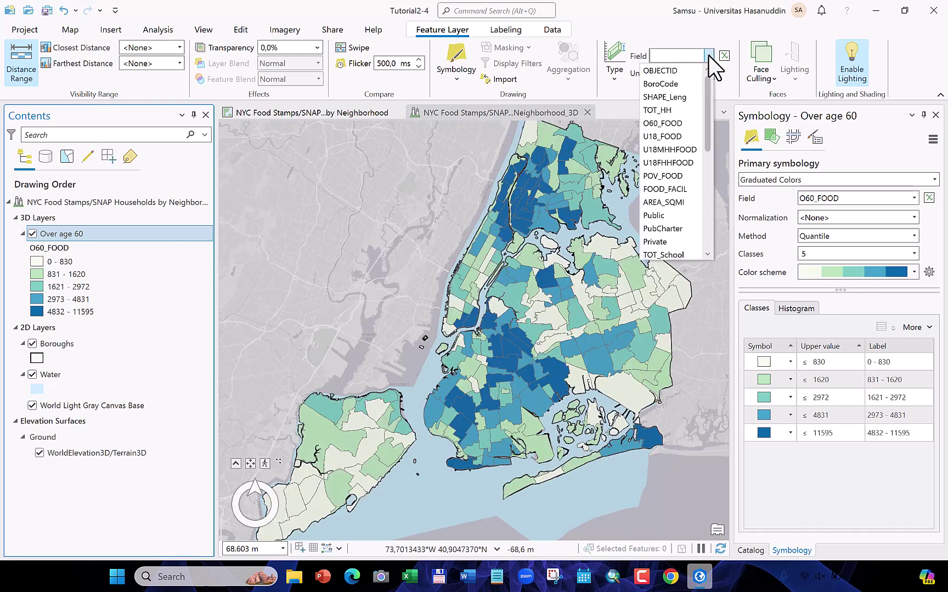
pyautogui.click(678, 124)
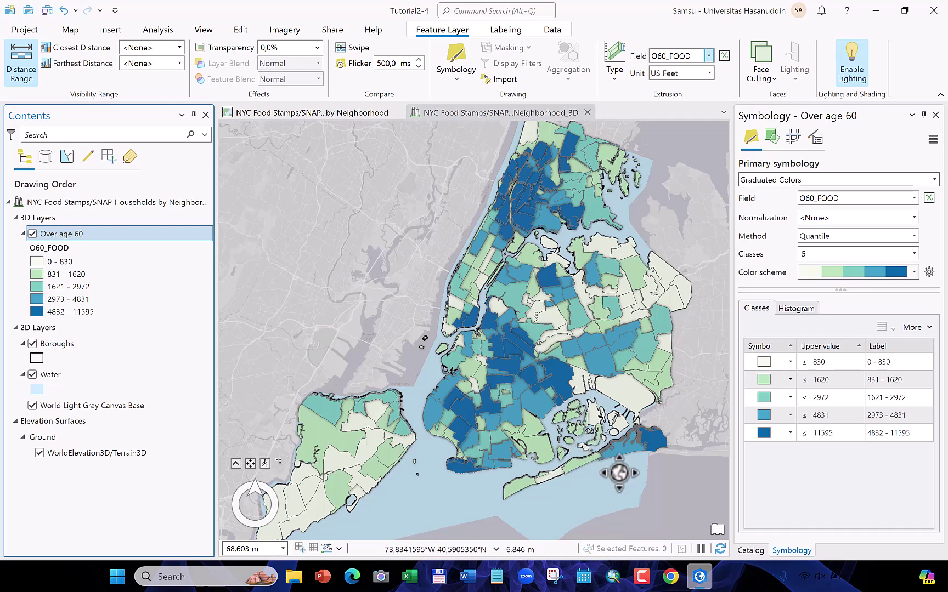
# Examine the extruded neighborhoods of the 3D scene from tilted and rotated viewpoints, both close up and across the whole city
pyautogui.moveTo(629, 490); pyautogui.dragTo(555, 262)
pyautogui.scroll(5, 555, 264)
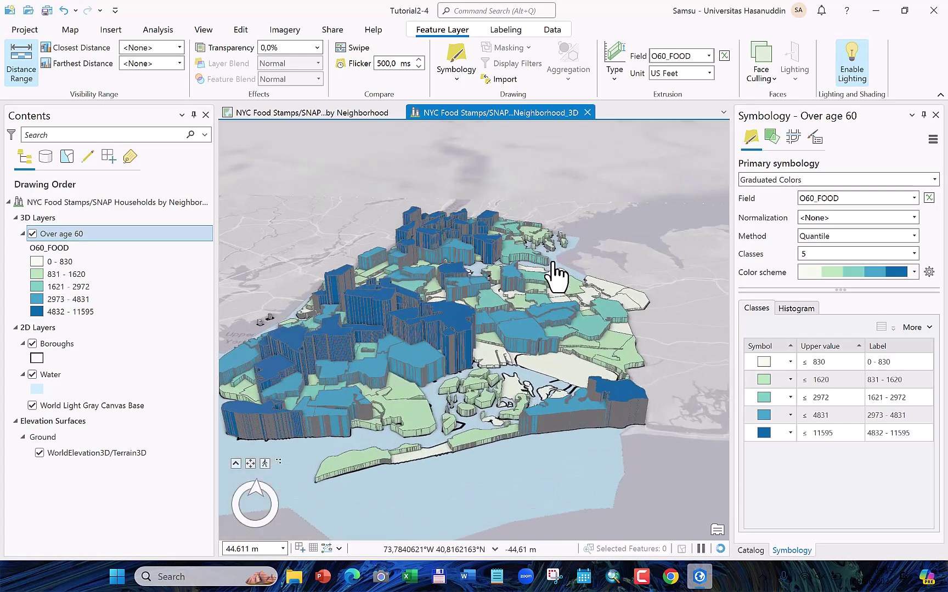
pyautogui.scroll(4, 553, 264)
pyautogui.moveTo(490, 417); pyautogui.dragTo(659, 269)
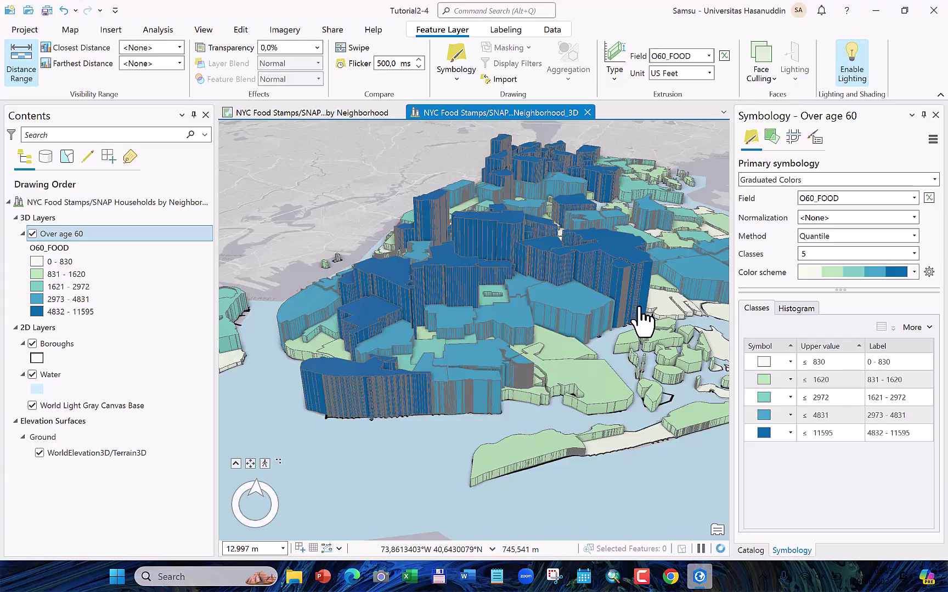
pyautogui.moveTo(639, 318); pyautogui.dragTo(618, 306)
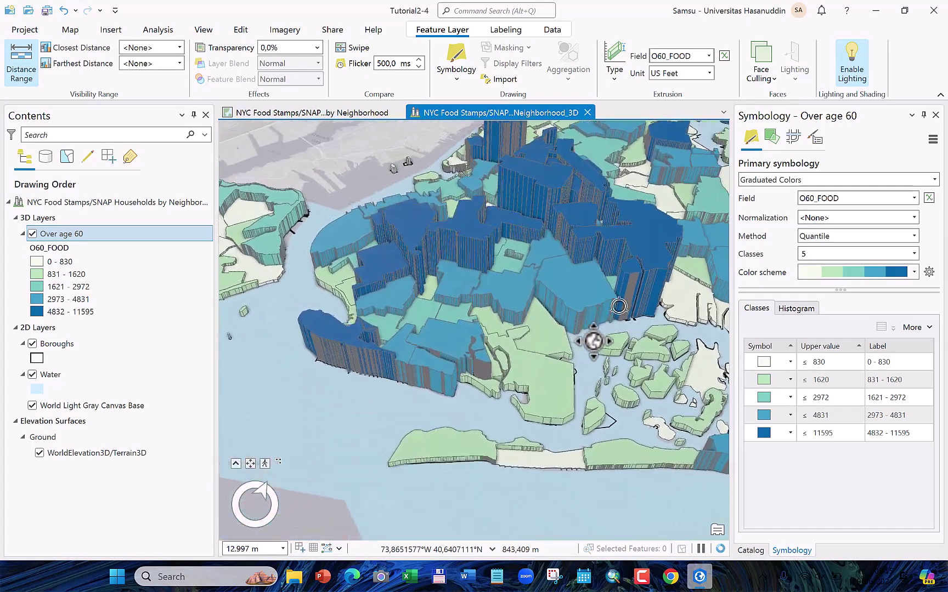
pyautogui.moveTo(689, 311); pyautogui.dragTo(677, 312)
pyautogui.moveTo(488, 373)
pyautogui.mouseDown()
pyautogui.moveTo(582, 387)
pyautogui.moveTo(573, 405)
pyautogui.moveTo(491, 403)
pyautogui.moveTo(424, 379)
pyautogui.moveTo(470, 376)
pyautogui.moveTo(451, 376)
pyautogui.mouseUp()
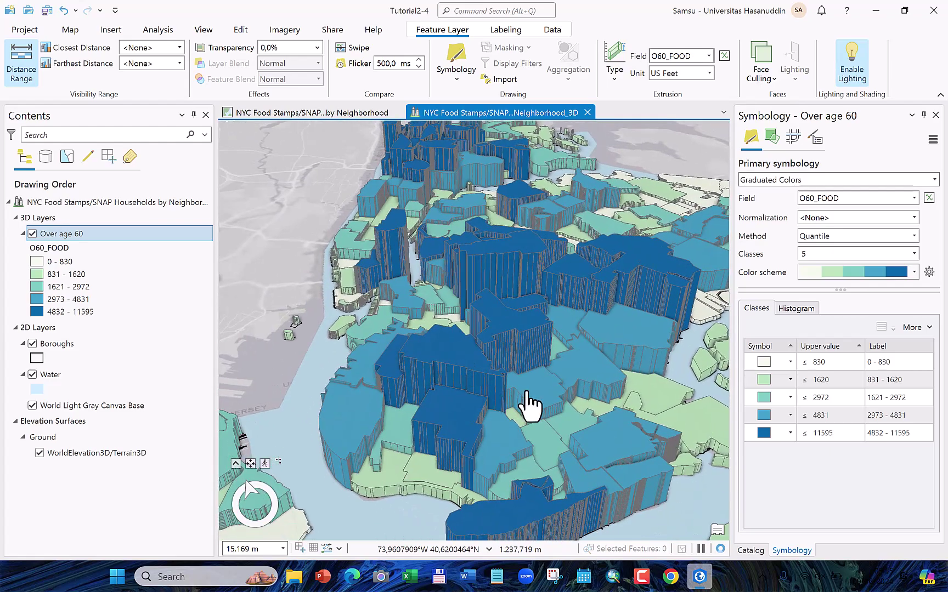
pyautogui.scroll(3, 525, 392)
pyautogui.scroll(-4, 525, 391)
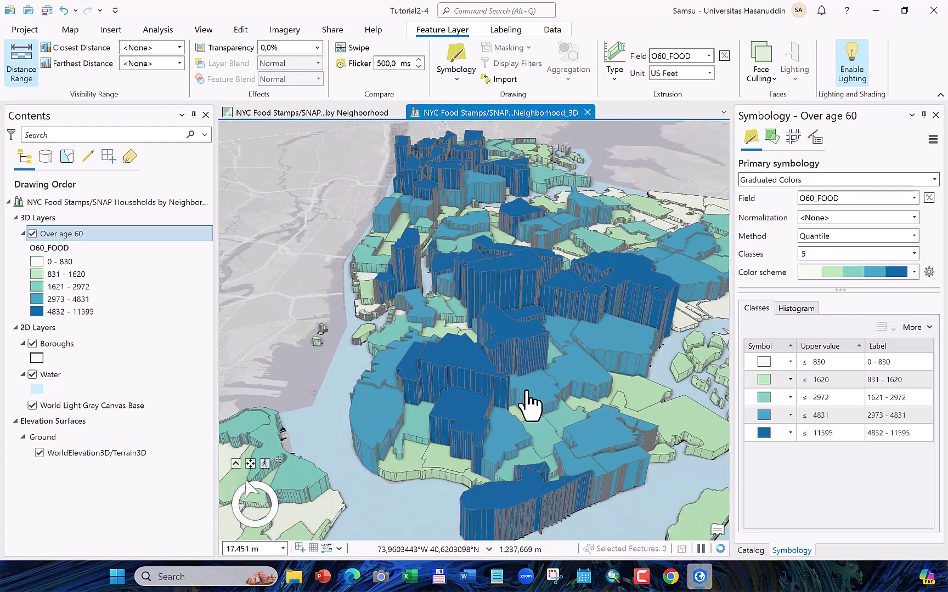
pyautogui.scroll(-5, 525, 392)
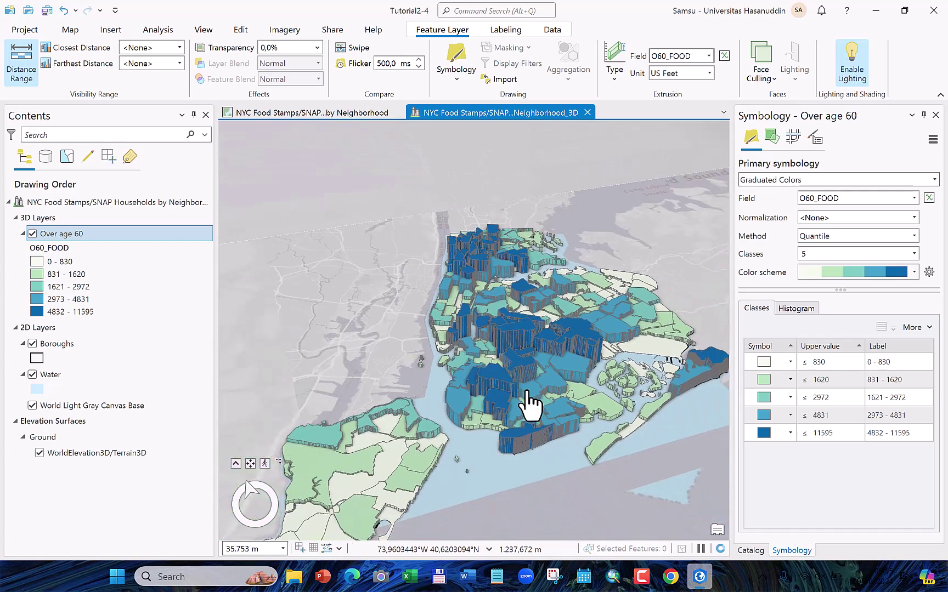
pyautogui.moveTo(536, 362); pyautogui.dragTo(535, 307)
pyautogui.scroll(2, 534, 323)
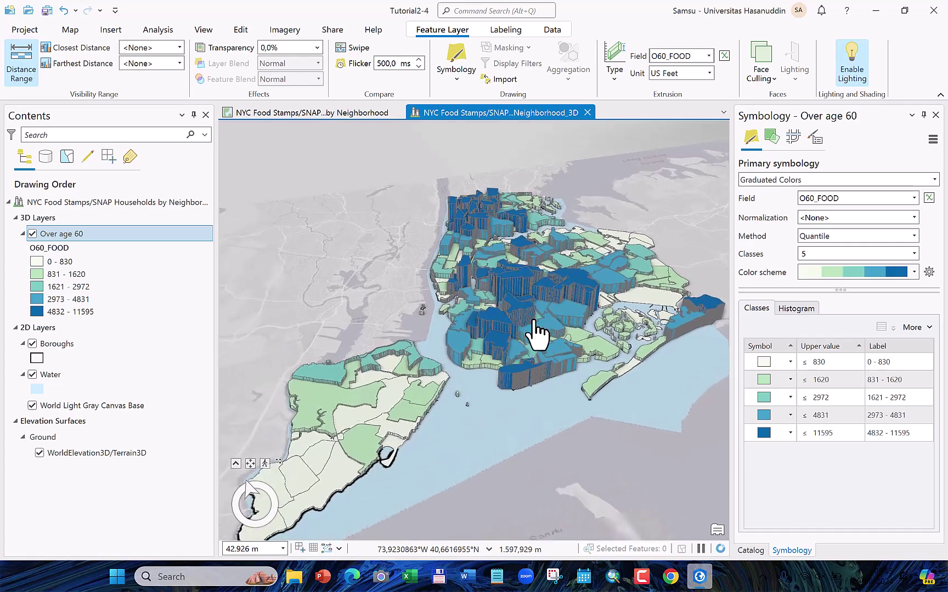
pyautogui.scroll(2, 536, 332)
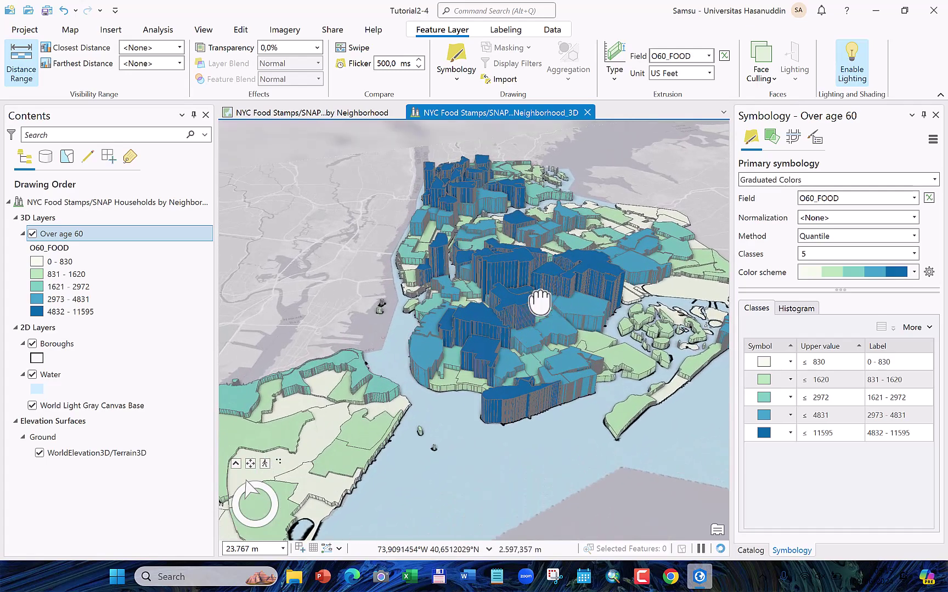
pyautogui.moveTo(538, 307); pyautogui.dragTo(513, 313)
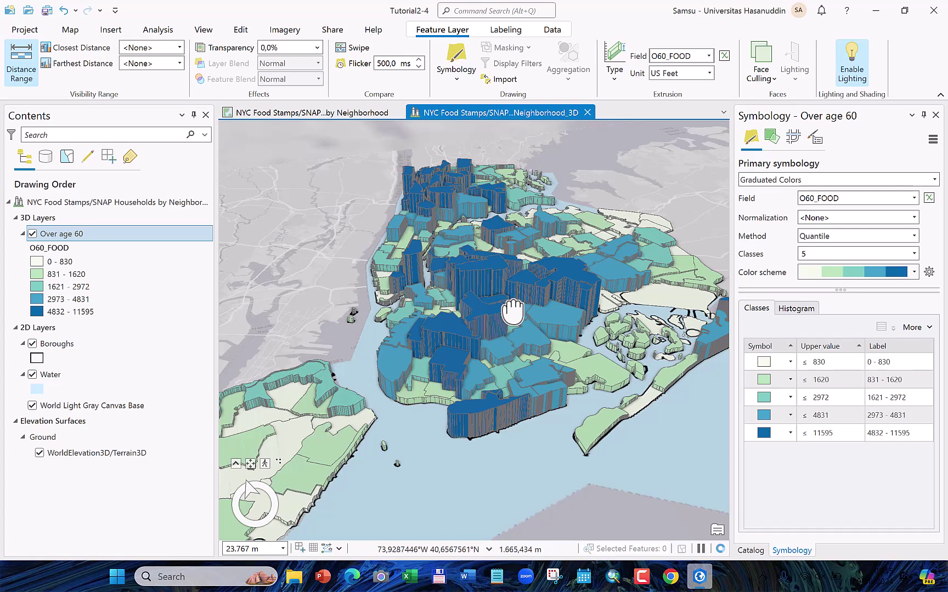